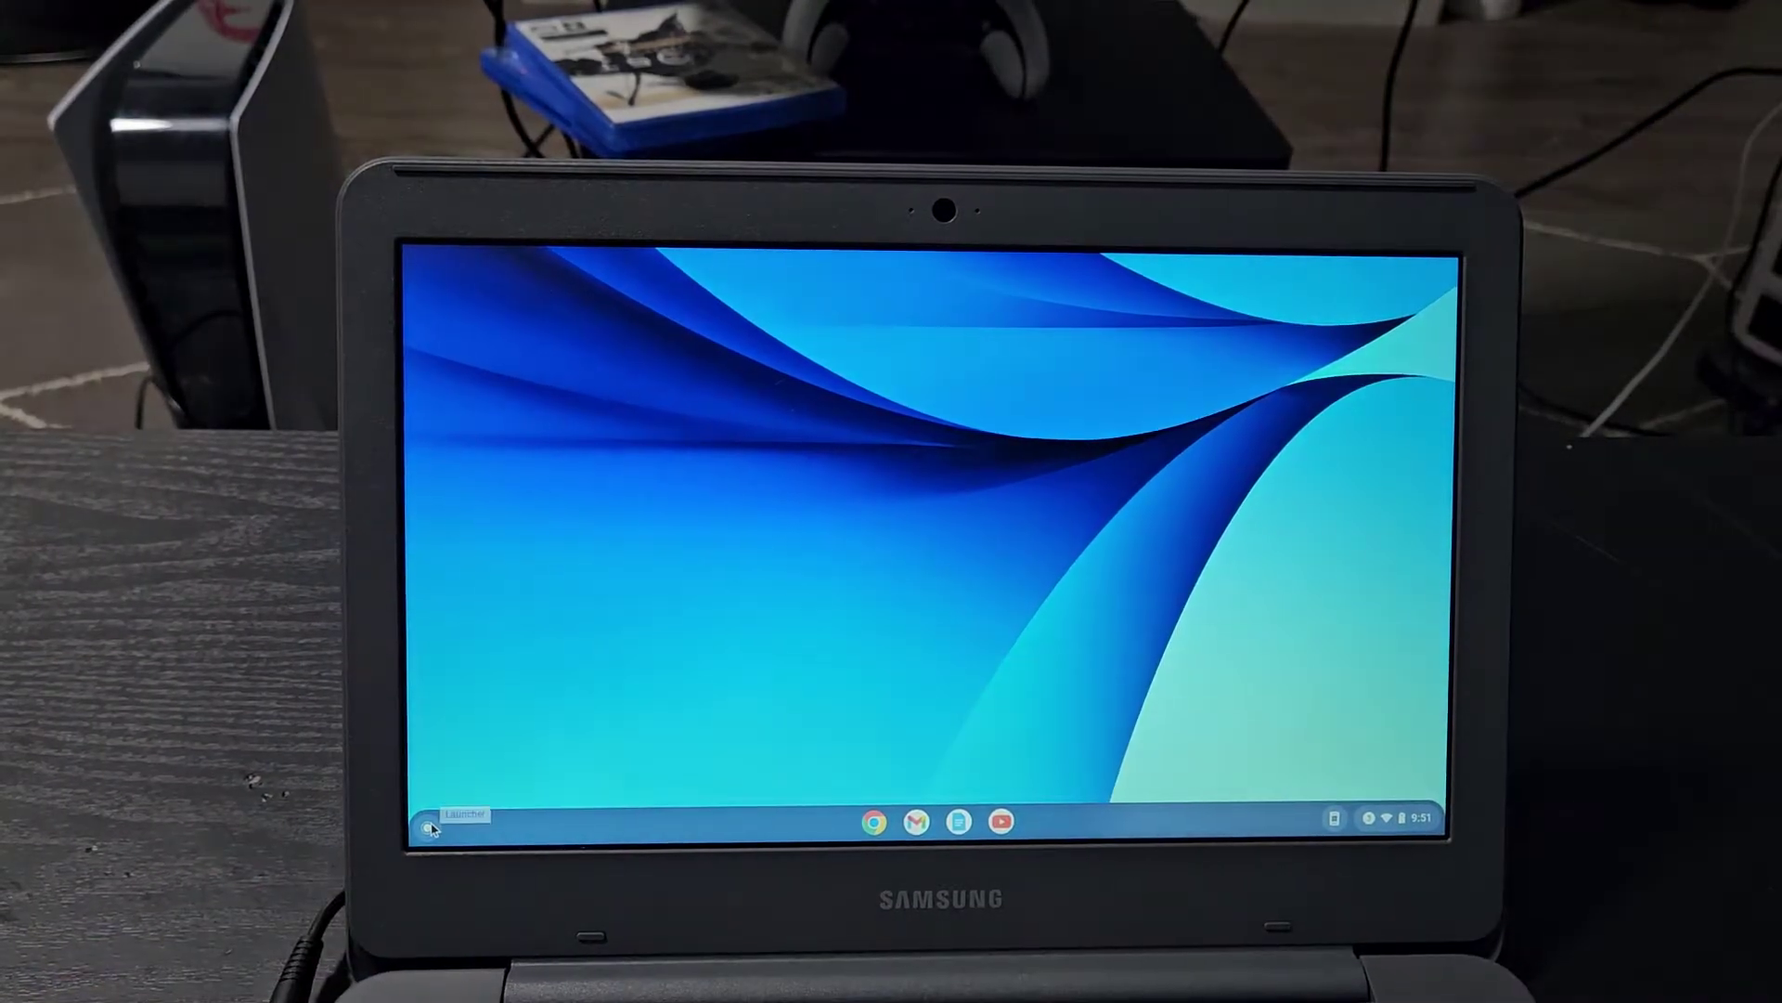
Open the launcher and expand it to the full app grid showing Settings.
{"action": "left_click", "coordinate": [430, 827]}
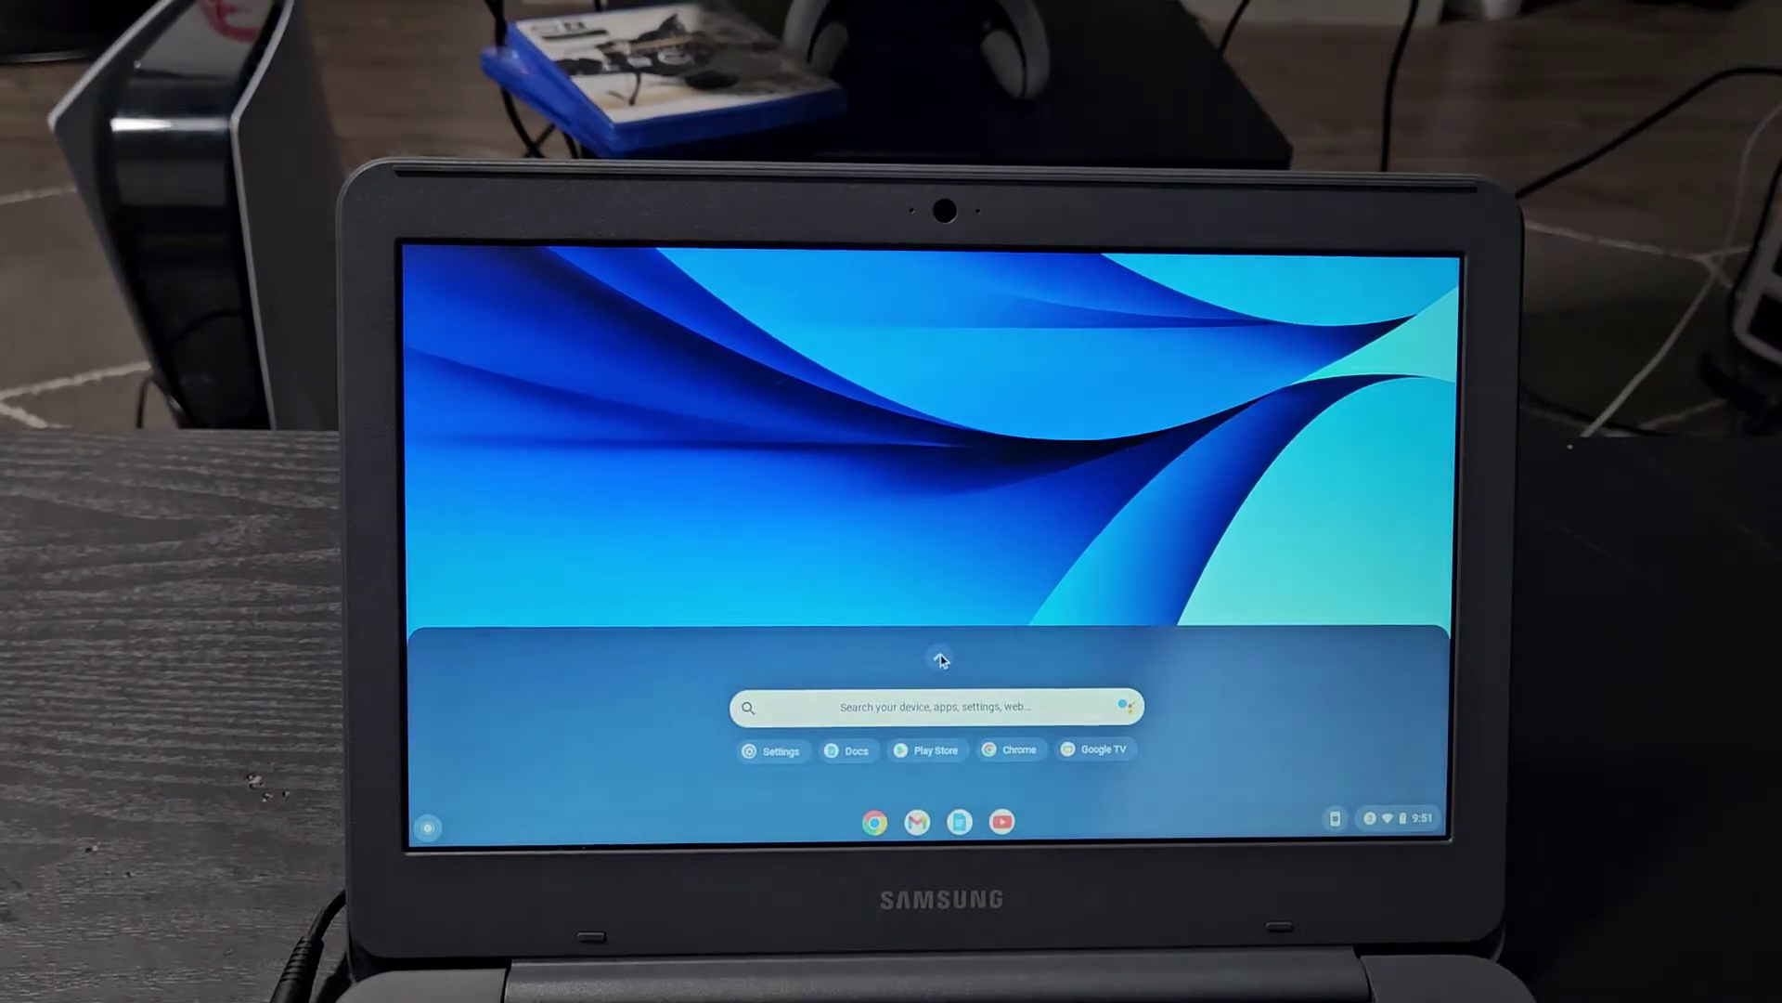
{"action": "left_click", "coordinate": [946, 655]}
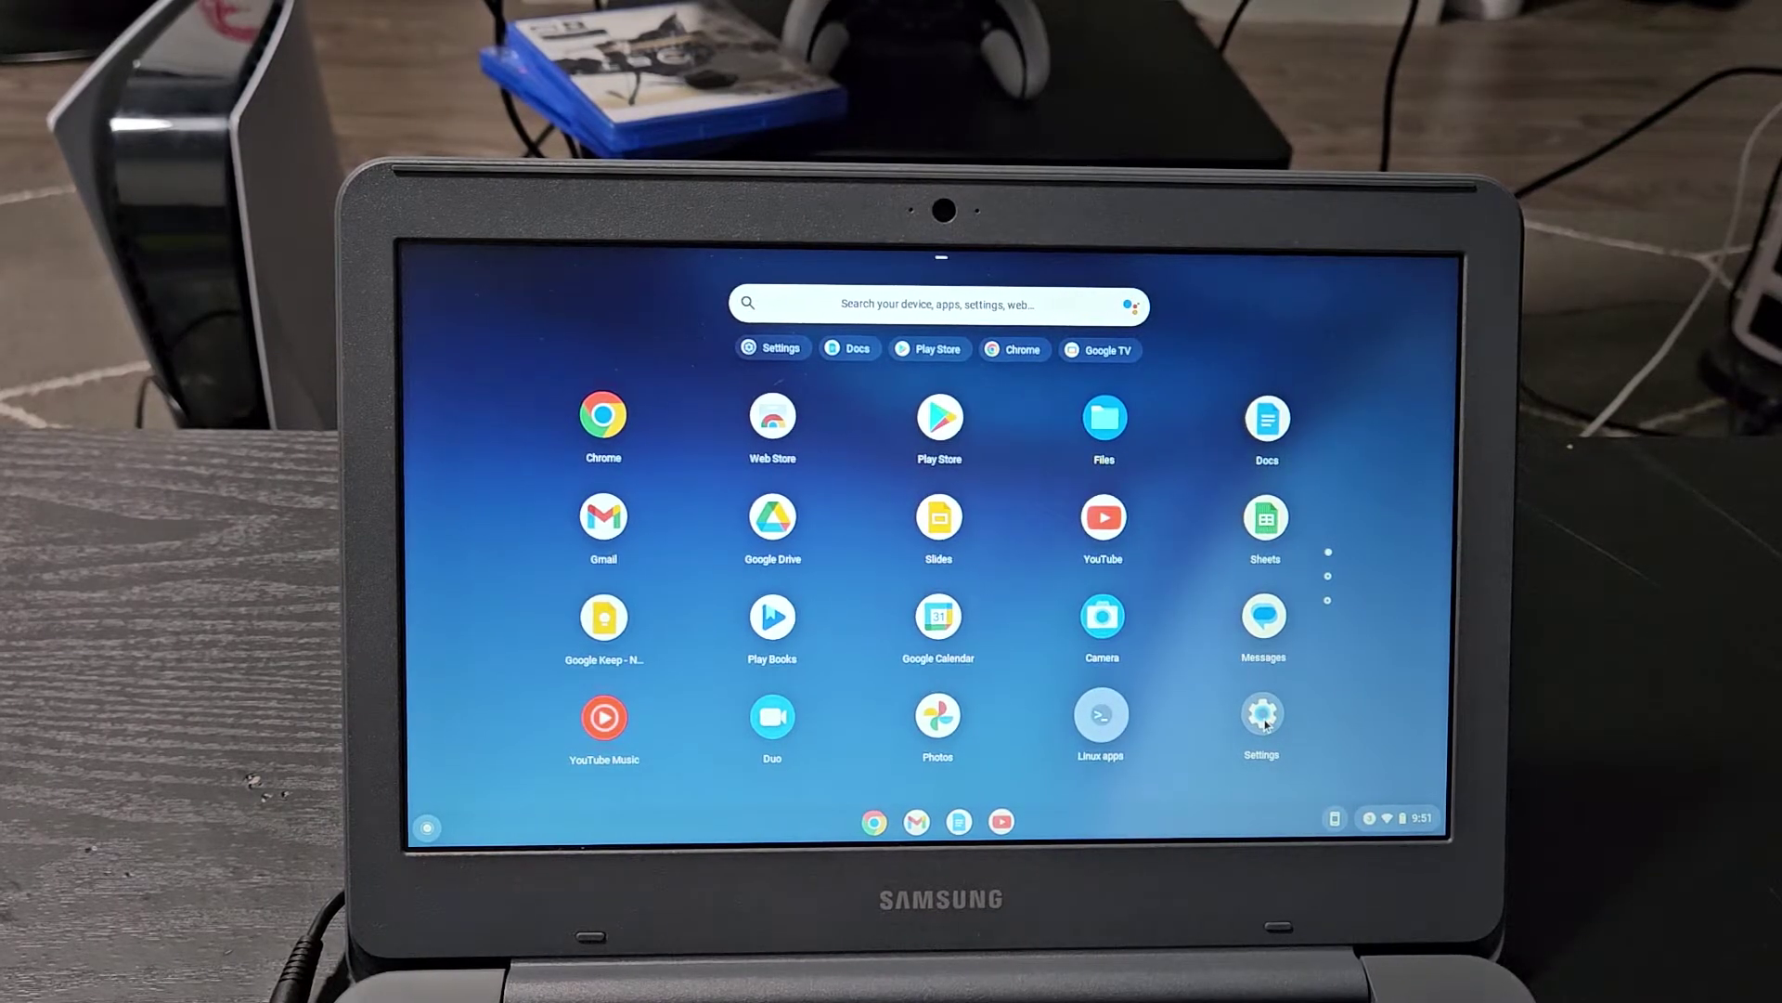
Launch the Settings app from the launcher grid to reach Bluetooth settings.
{"action": "left_click", "coordinate": [1264, 721]}
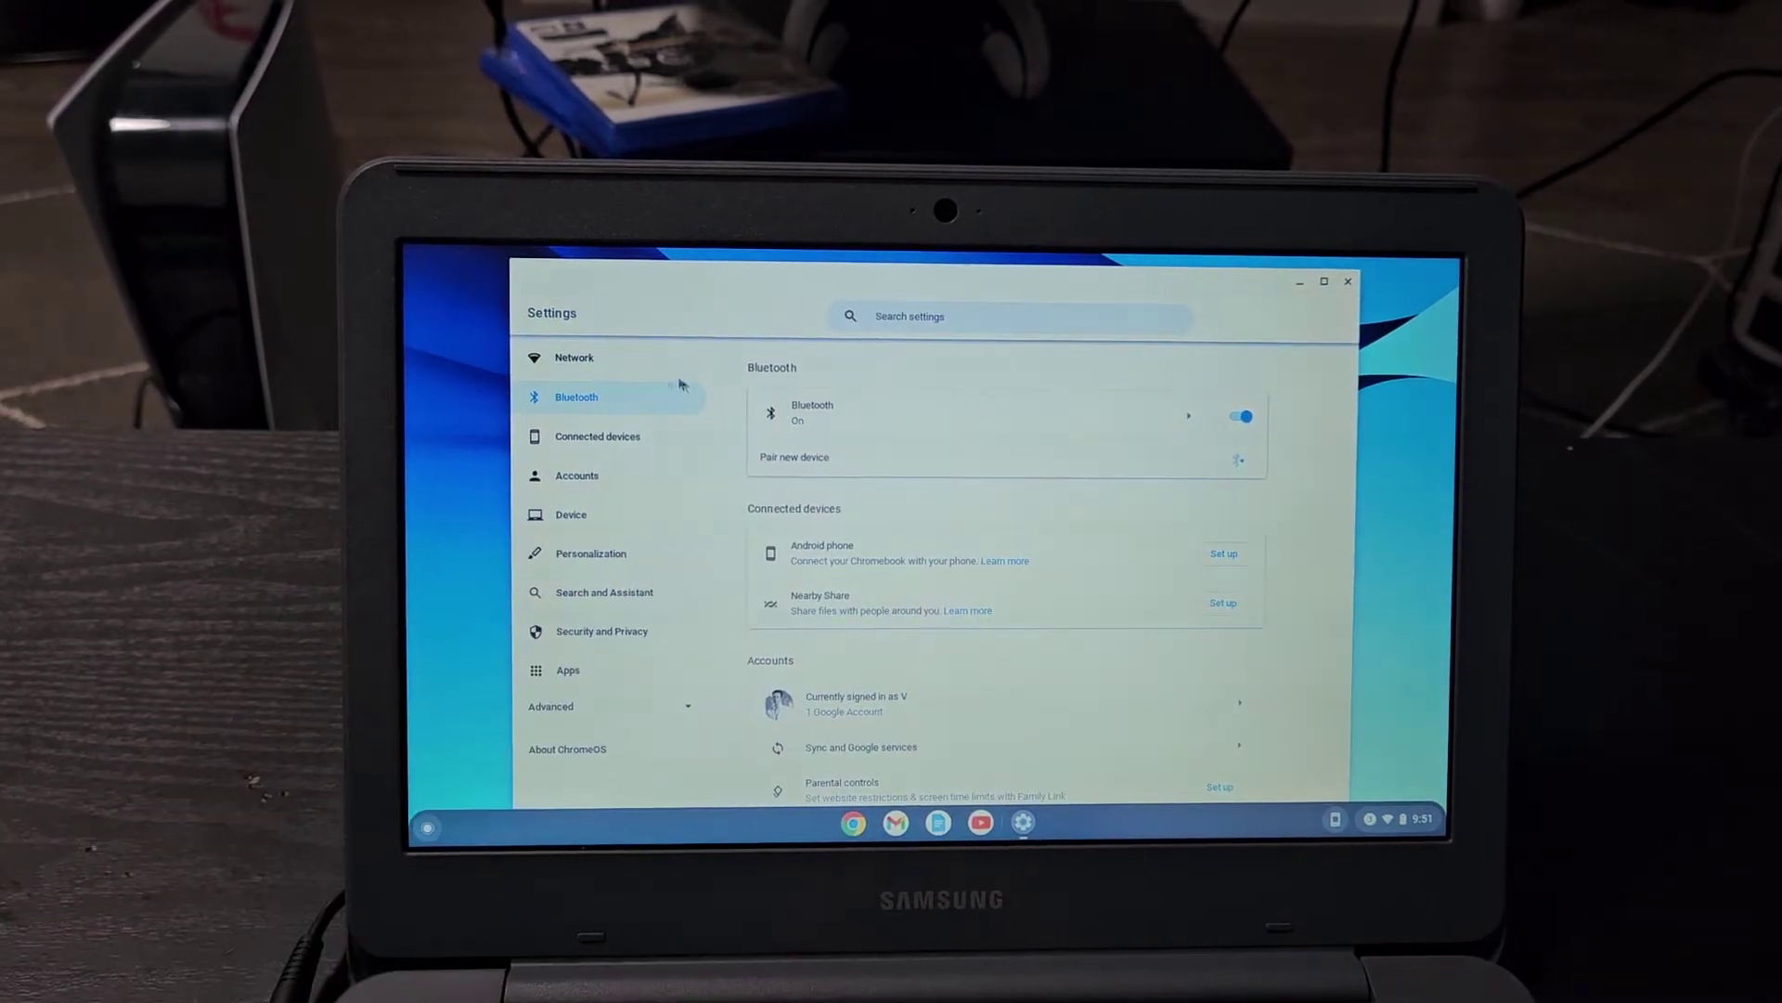
Open the Bluetooth pair-new-device dialog to list nearby devices like AirPods Pro.
{"action": "left_click", "coordinate": [771, 461]}
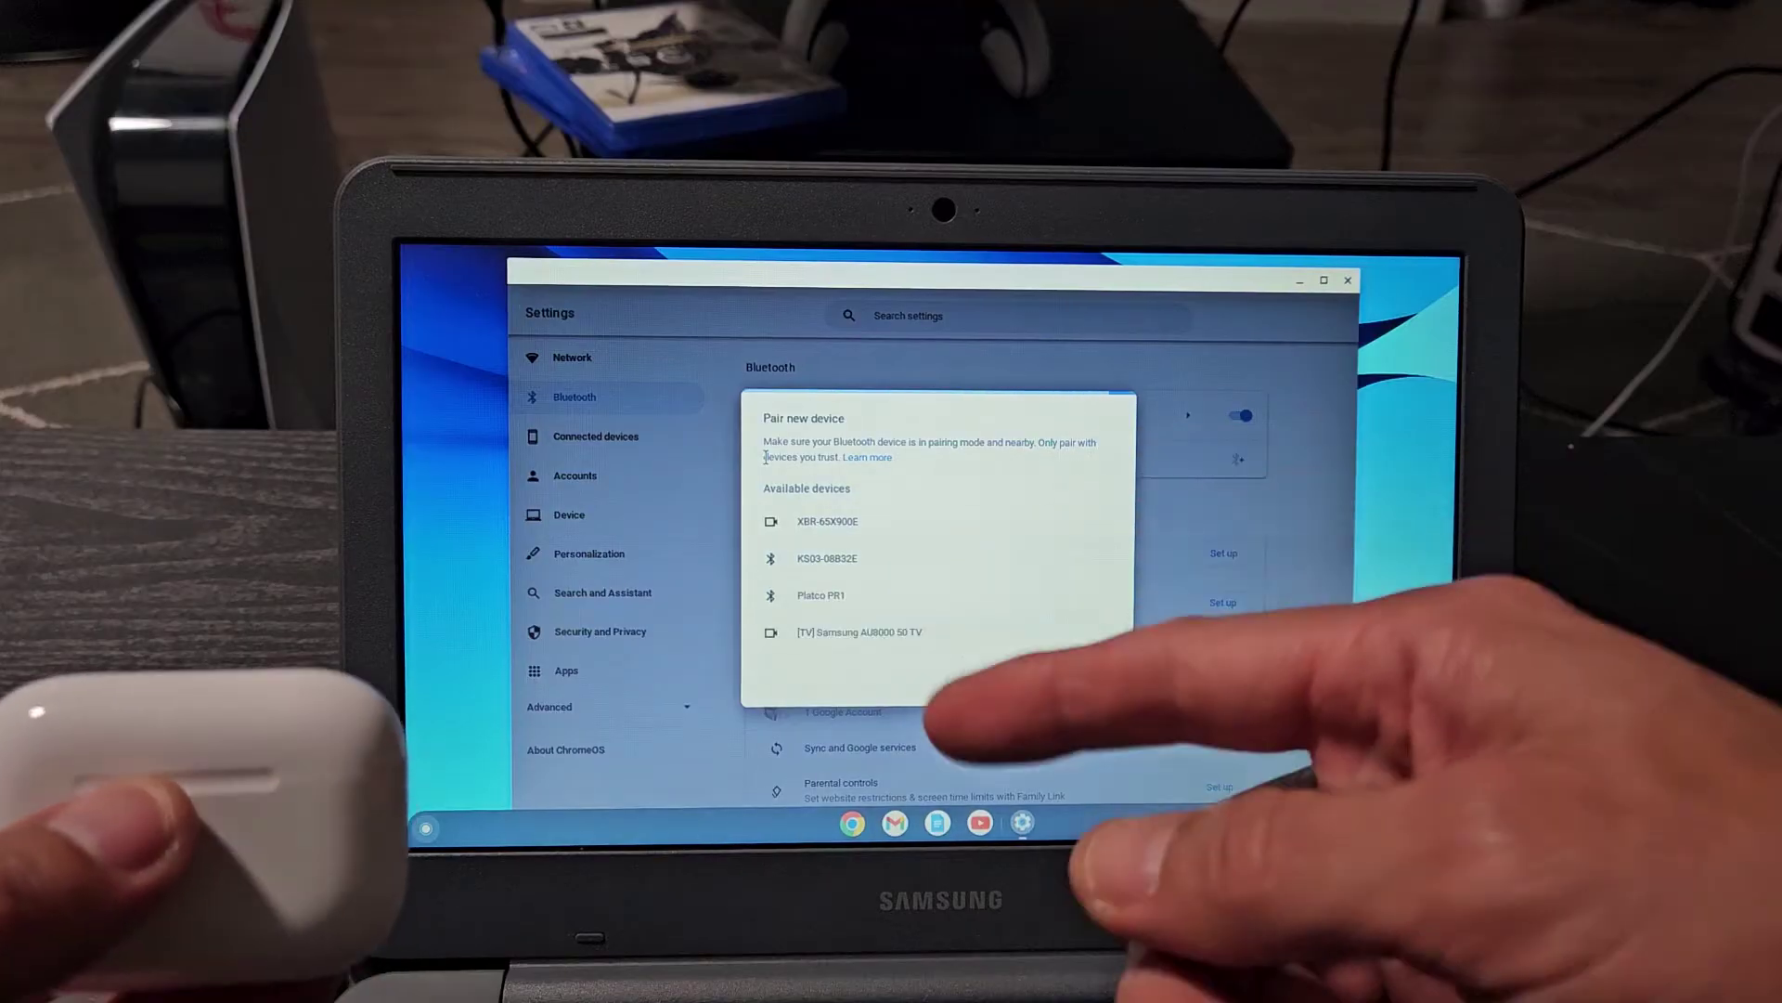